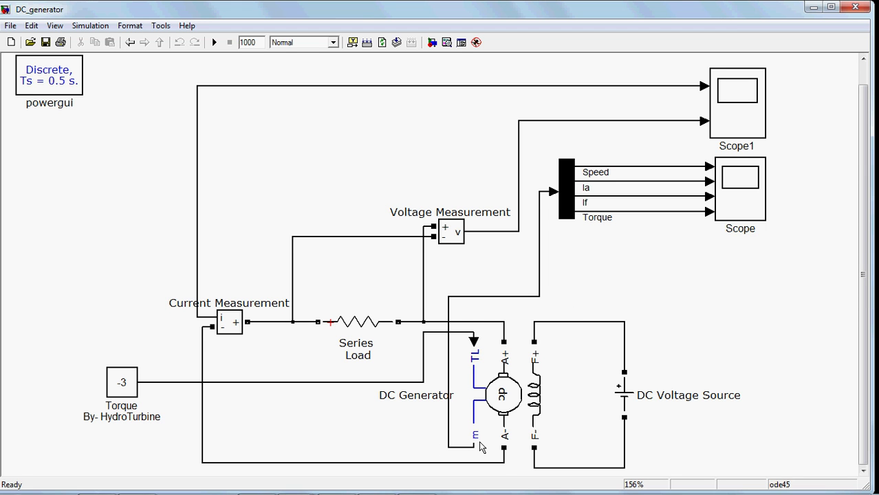
# Step: Select the DC Generator block in the DC_generator diagram
pyautogui.scroll(1, 482, 447)
pyautogui.scroll(-1, 528, 439)
pyautogui.click(533, 392)
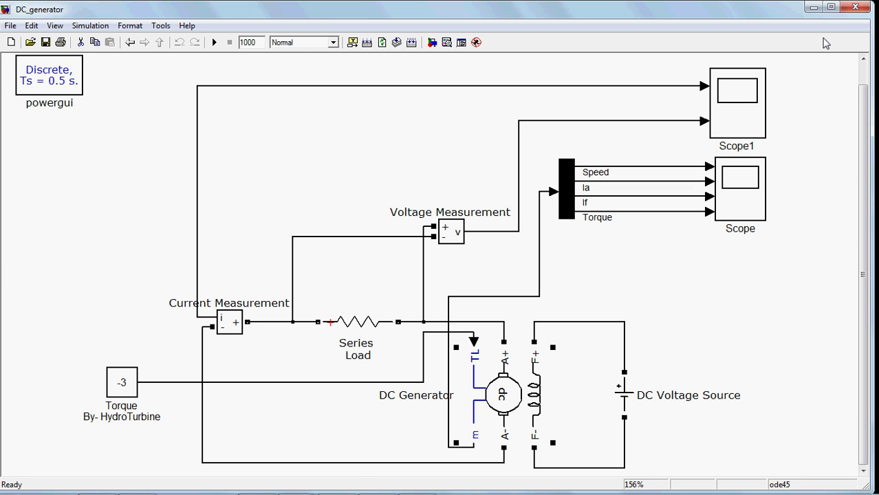
# Step: Add the DC Machine block from Simscape > SimPowerSystems > Machines to DC_generator
pyautogui.click(813, 6)
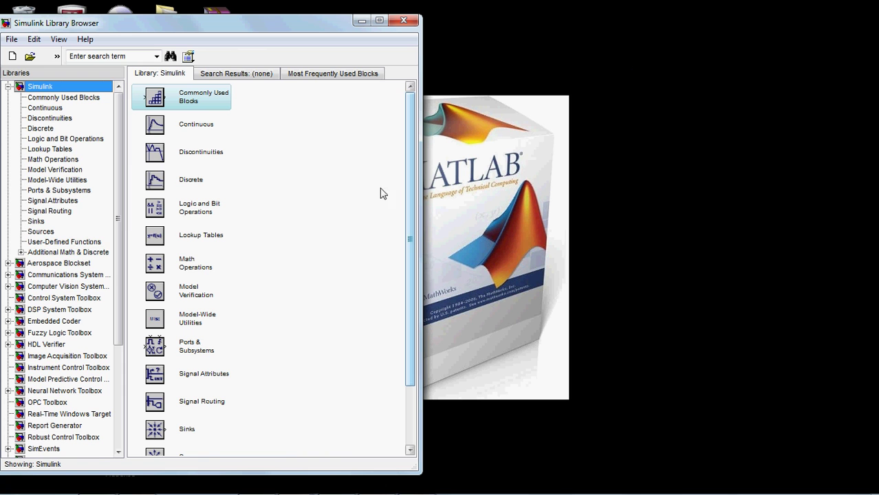
pyautogui.moveTo(121, 226); pyautogui.dragTo(115, 309)
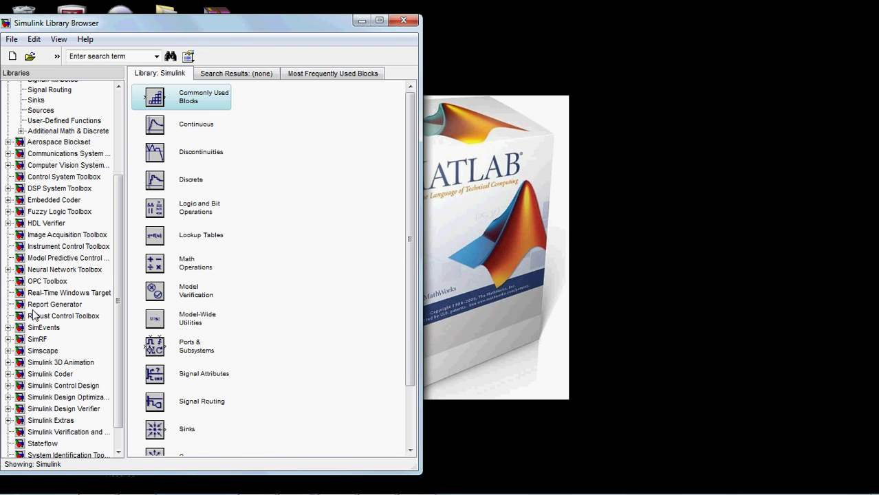
pyautogui.click(7, 351)
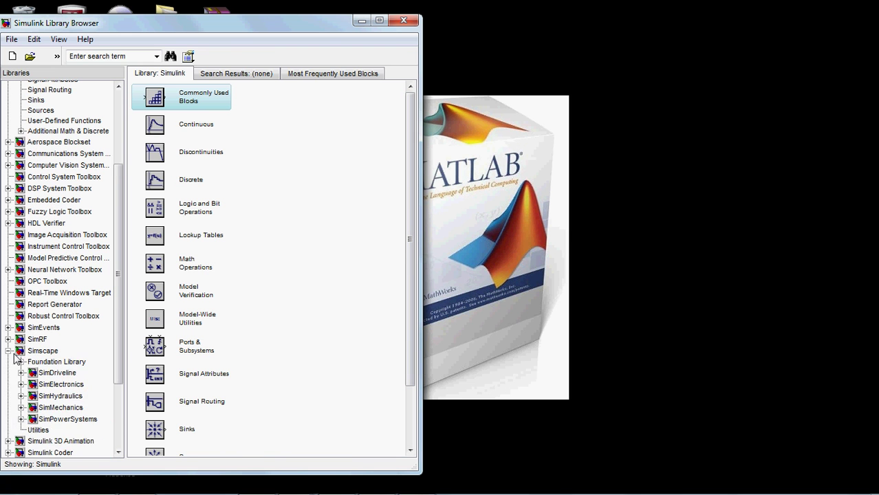
pyautogui.click(21, 419)
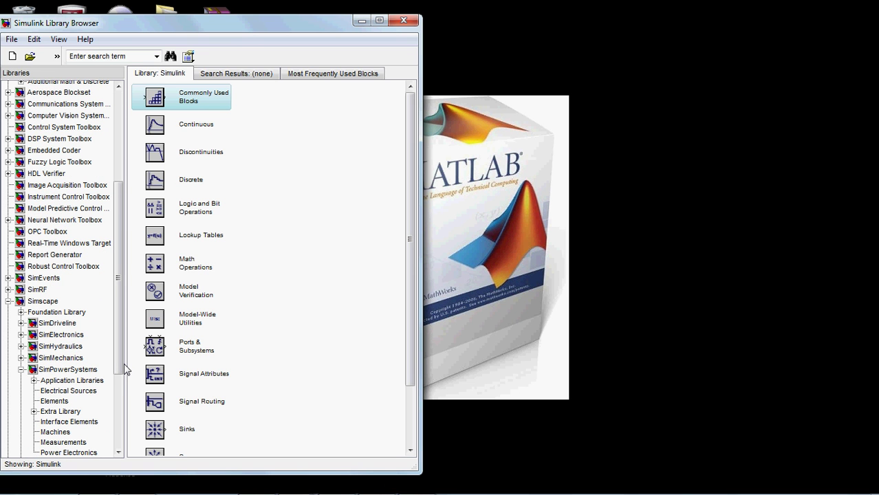
pyautogui.scroll(-4, 119, 410)
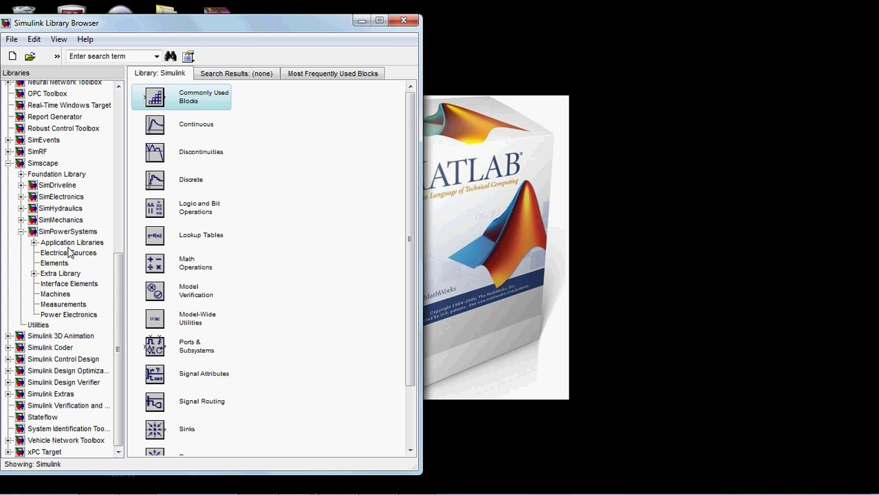
pyautogui.click(67, 293)
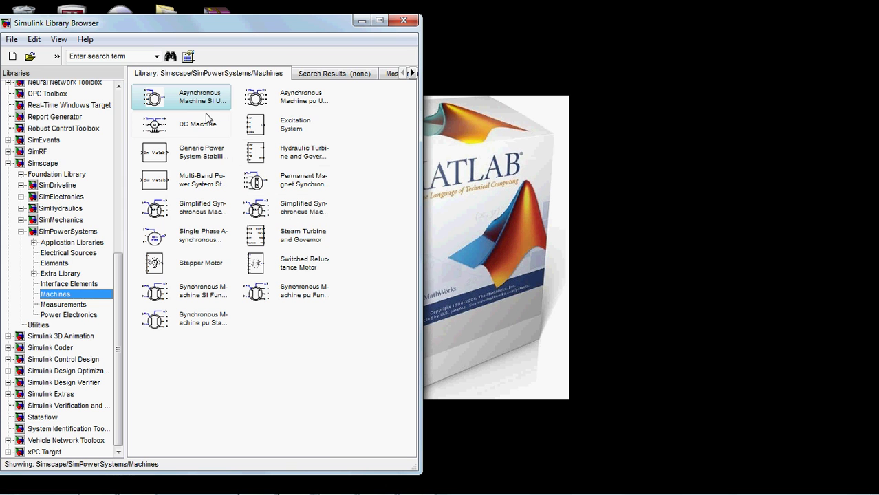
pyautogui.click(196, 124)
pyautogui.rightClick(164, 127)
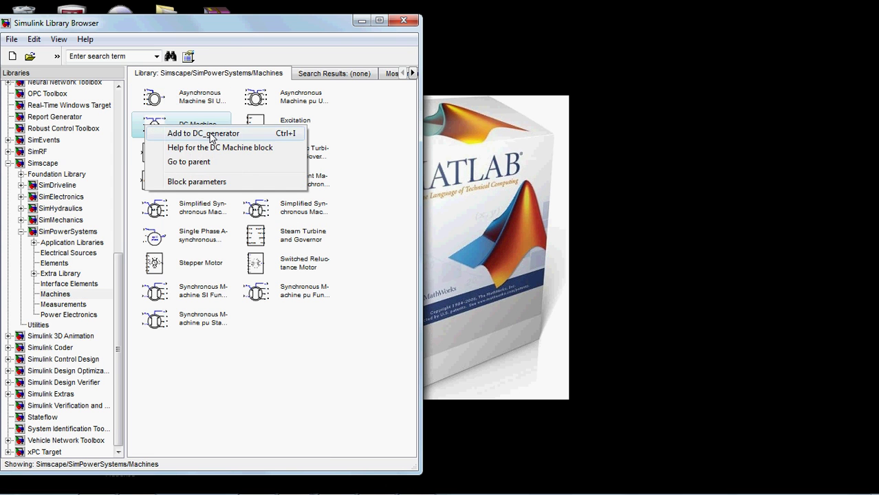
pyautogui.click(208, 135)
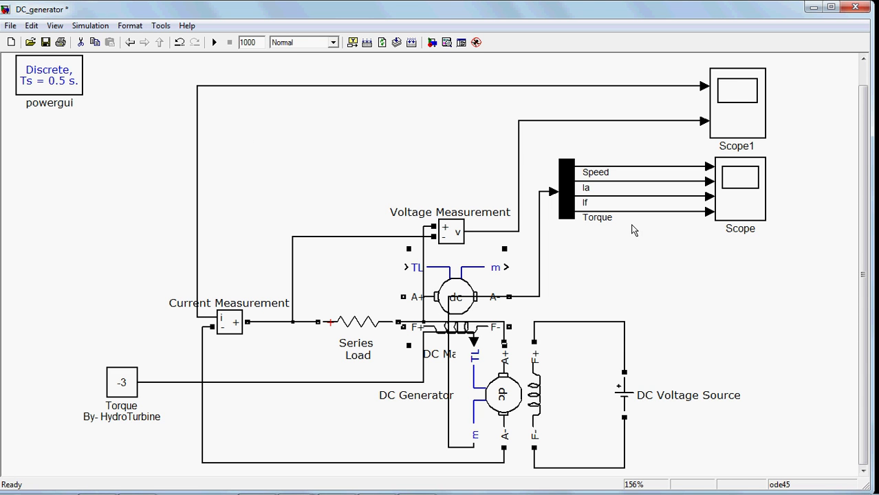
# Step: Place the new DC Machine block right of the circuit, below the Scope
pyautogui.moveTo(451, 289); pyautogui.dragTo(769, 297)
pyautogui.click(683, 341)
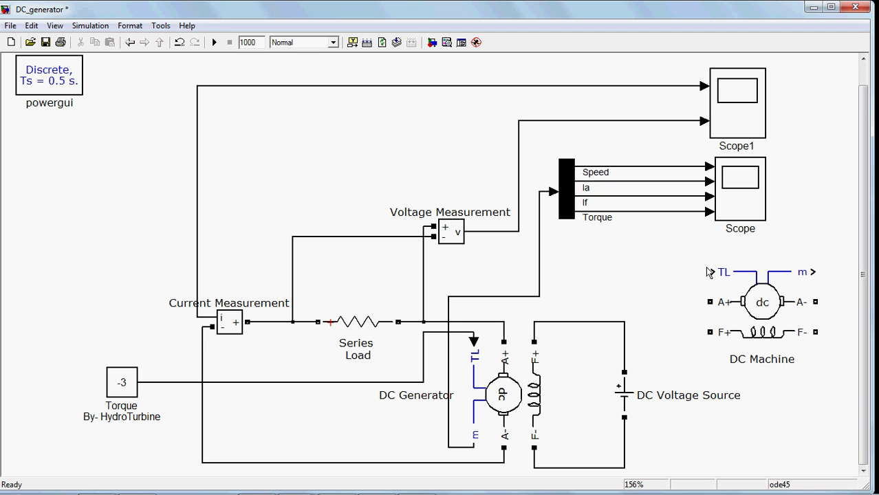
# Step: Set the DC Machine block's mechanical input to Speed w
pyautogui.click(764, 280)
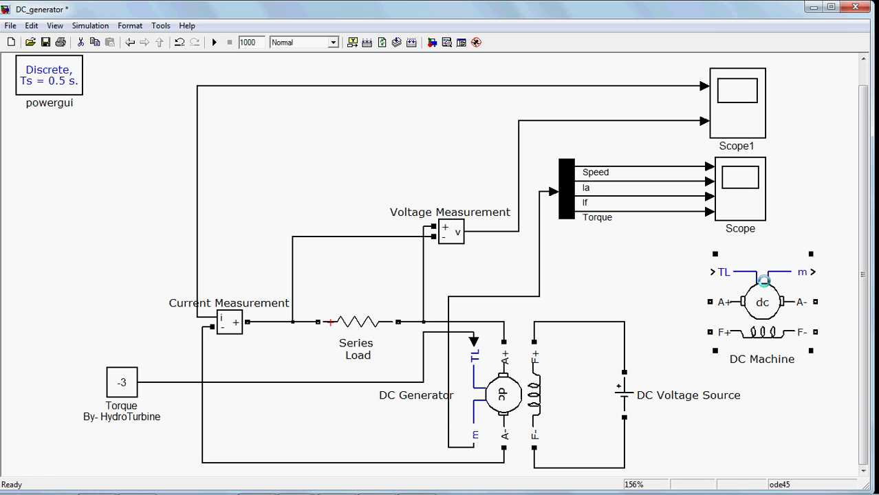
pyautogui.doubleClick(764, 281)
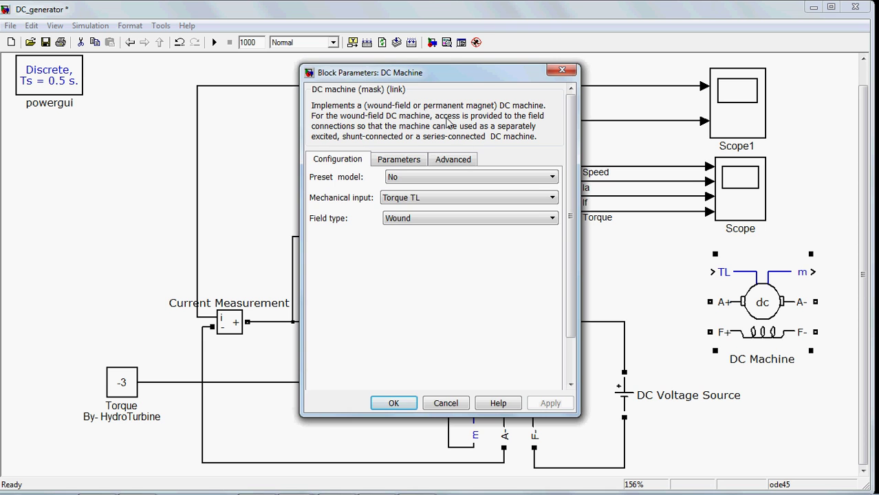
pyautogui.click(415, 199)
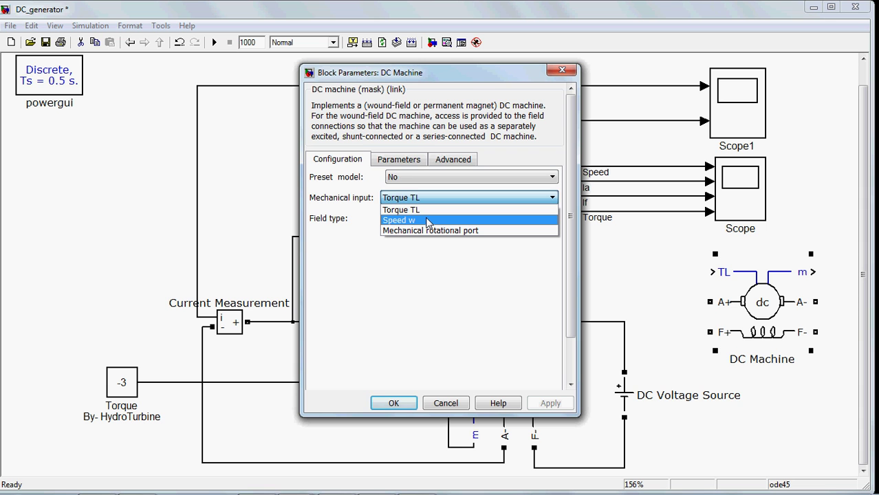
pyautogui.click(427, 220)
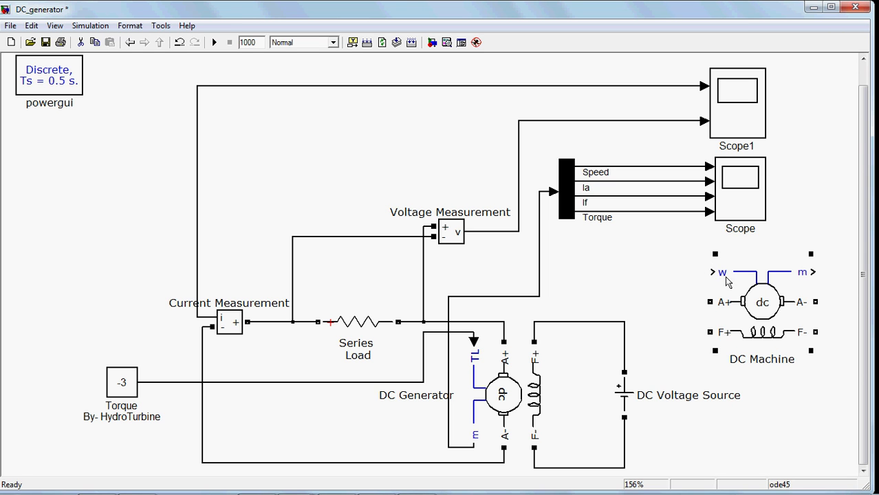
# Step: Review the DC Machine's parameters (Ra 0.6 Ω, Laf 1.8 H), wound field type and sample time
pyautogui.doubleClick(768, 308)
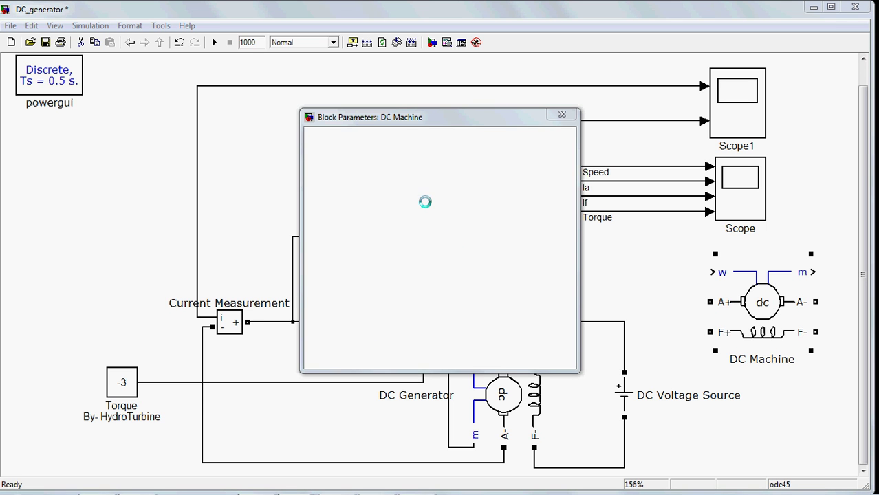
pyautogui.click(419, 201)
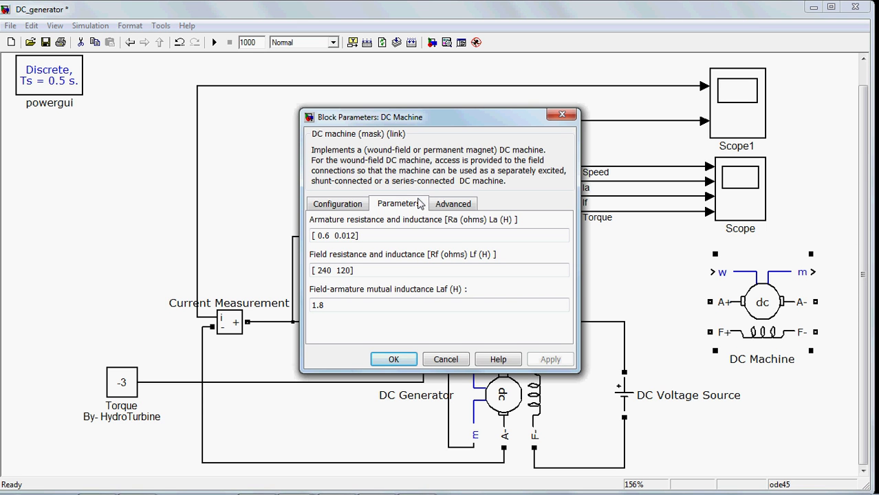
pyautogui.click(329, 207)
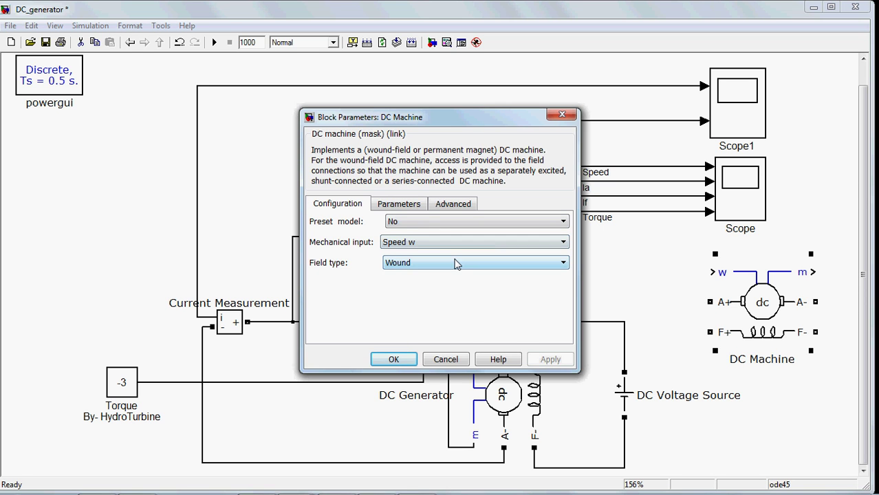
pyautogui.click(456, 263)
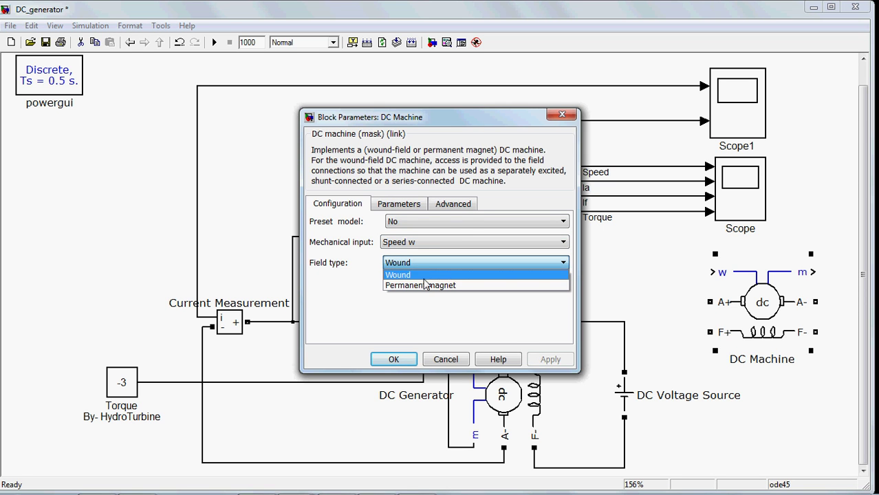
pyautogui.click(455, 206)
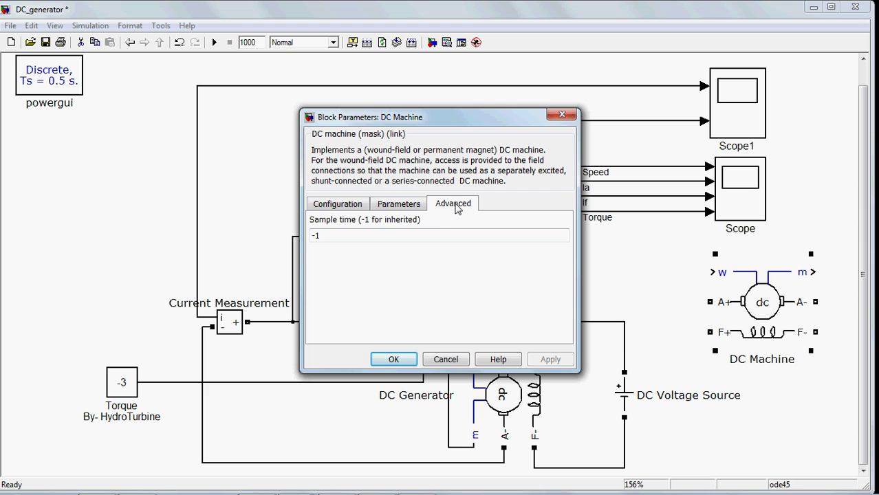
pyautogui.click(570, 114)
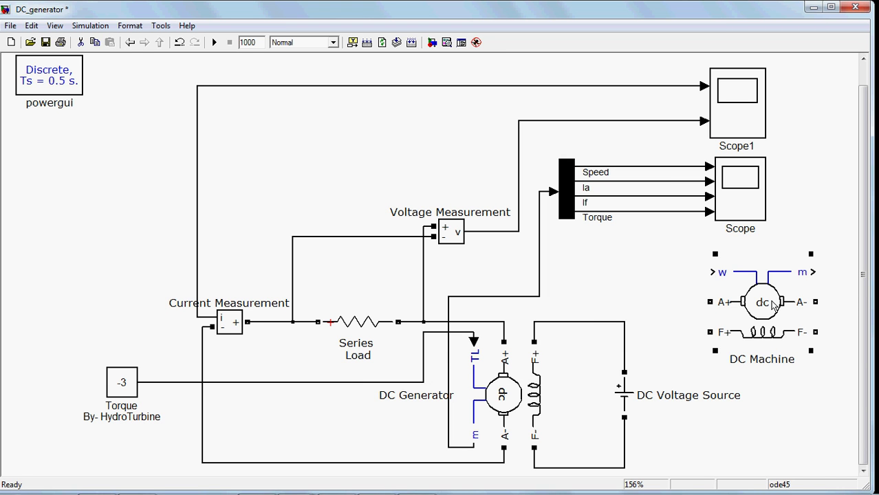
# Step: Delete the spare DC Machine block from the model
pyautogui.press('Delete')
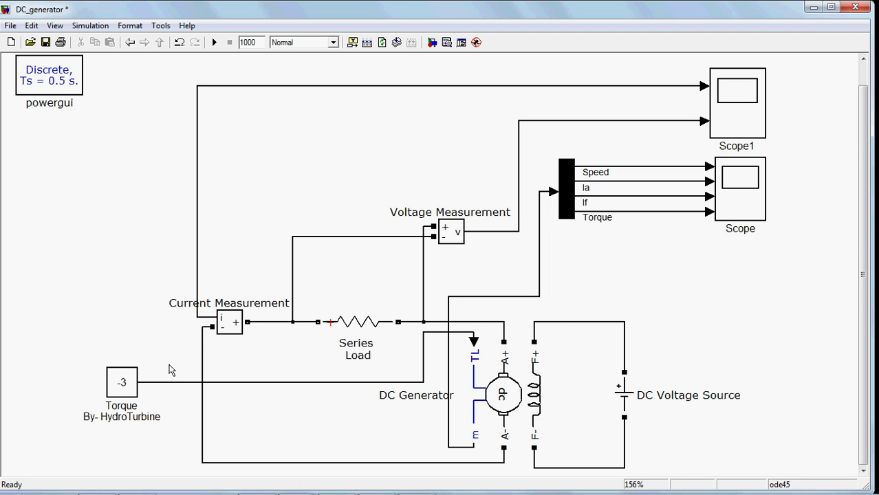
pyautogui.click(502, 393)
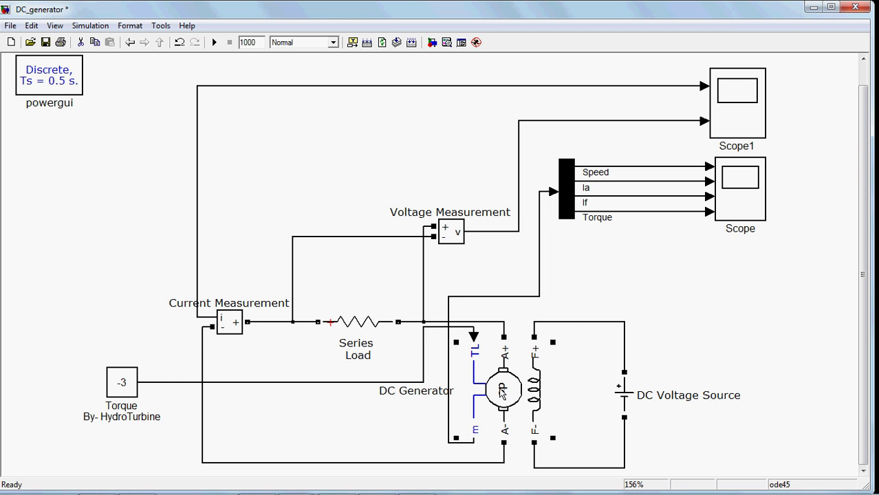
pyautogui.click(132, 378)
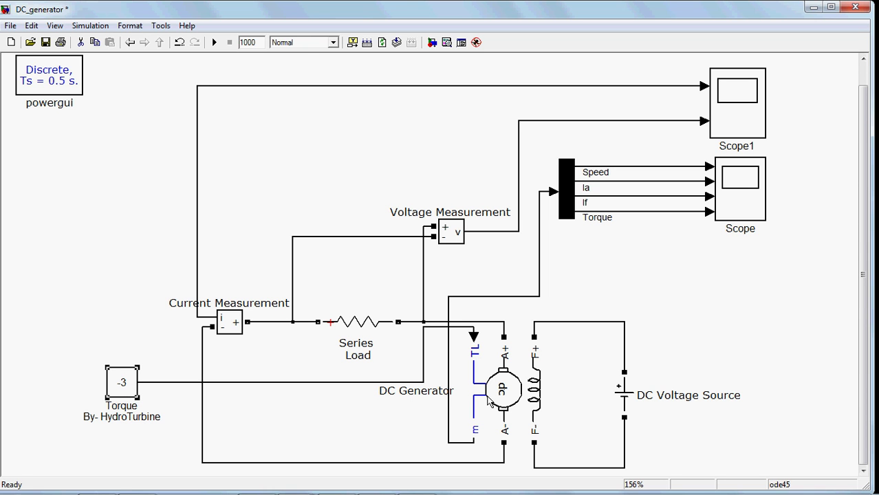
# Step: Nudge the DC Generator block slightly downward in the circuit
pyautogui.click(502, 396)
pyautogui.moveTo(502, 396); pyautogui.dragTo(502, 401)
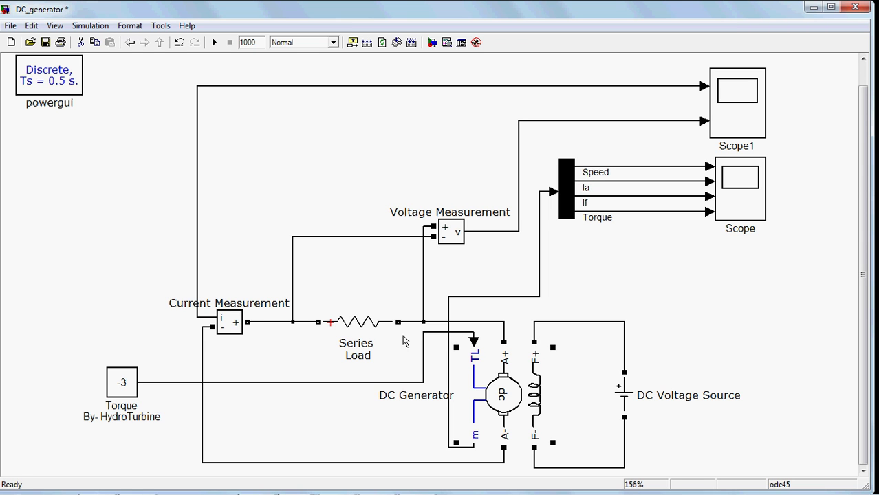
pyautogui.click(237, 327)
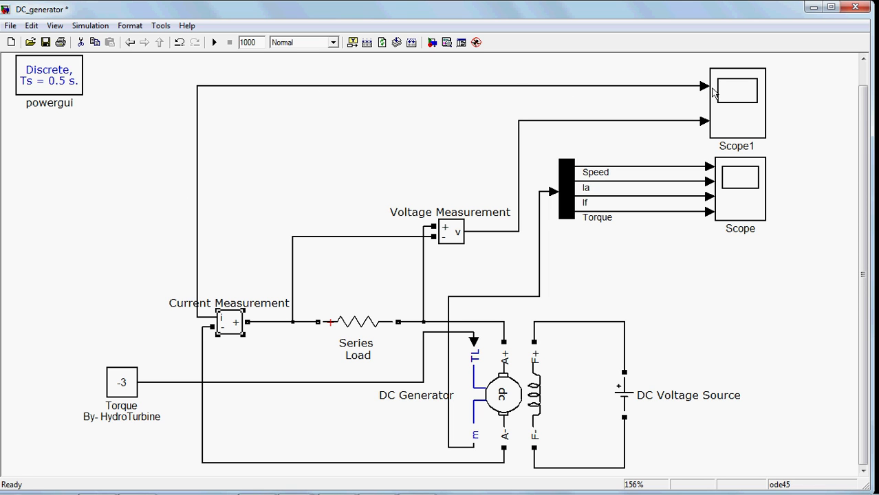
# Step: Move the DC_generator window aside to expose the Library Browser's Machines blocks
pyautogui.click(712, 91)
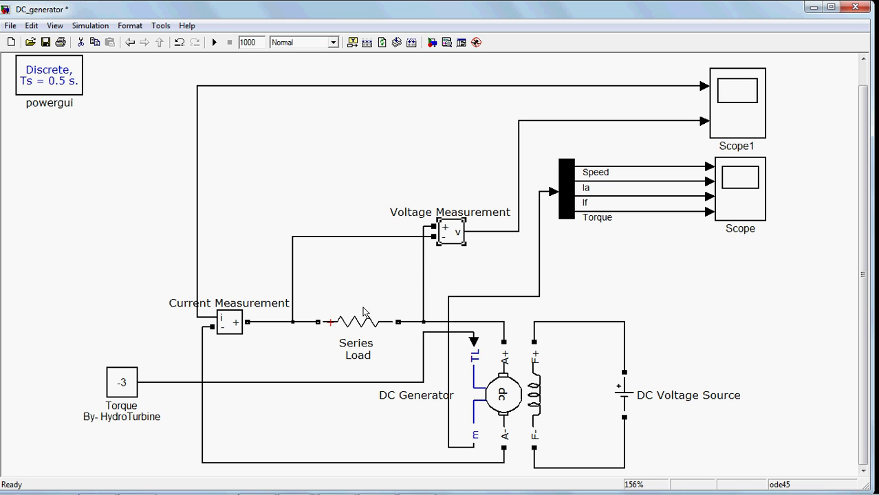
pyautogui.click(366, 322)
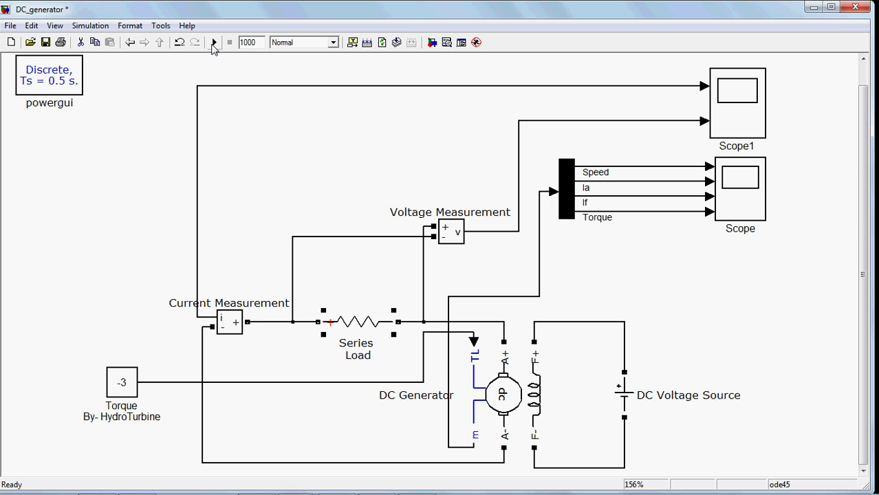
pyautogui.moveTo(43, 15); pyautogui.dragTo(292, 80)
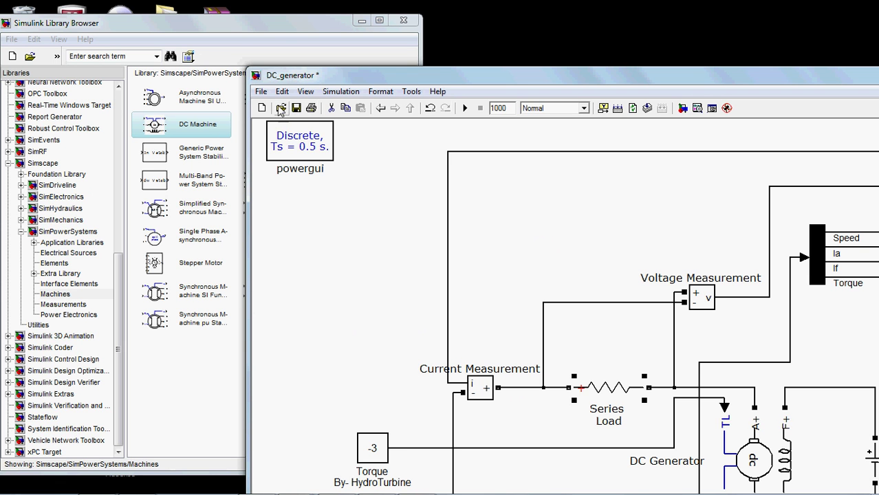
# Step: Drag a powergui block (Discrete, Ts = 0.5 s) from SimPowerSystems into DC_generator
pyautogui.doubleClick(317, 196)
pyautogui.click(325, 252)
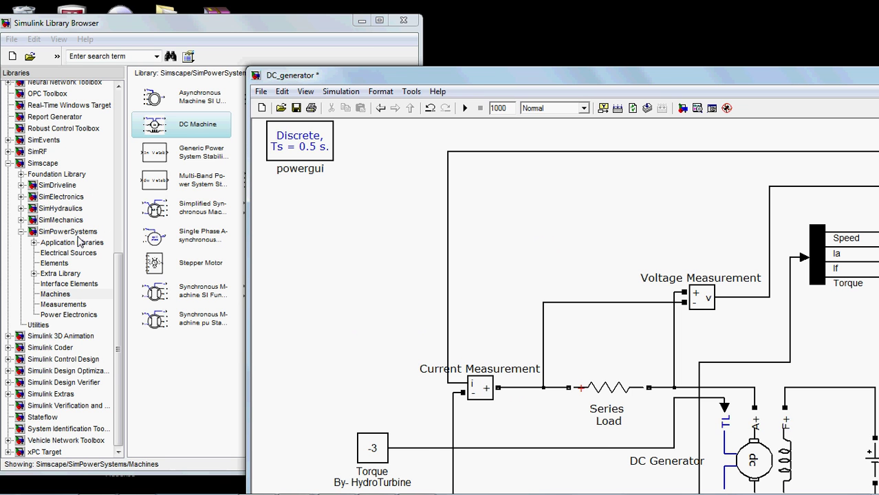
pyautogui.click(79, 242)
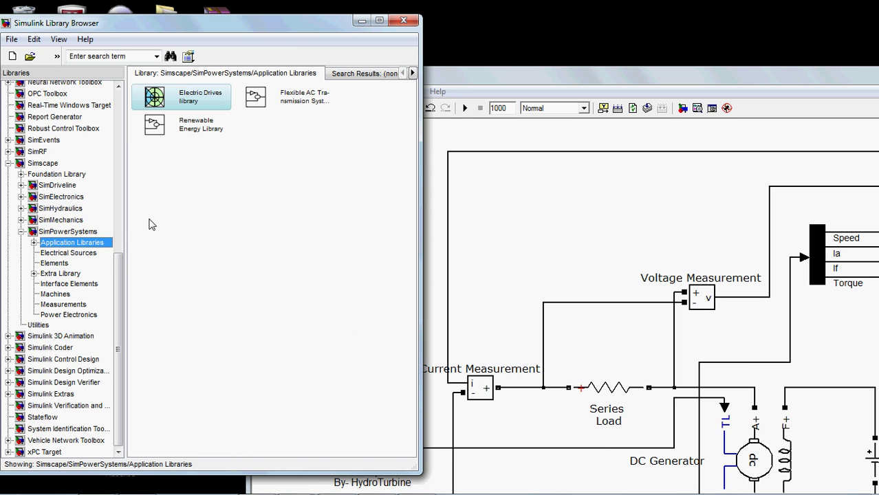
pyautogui.click(75, 232)
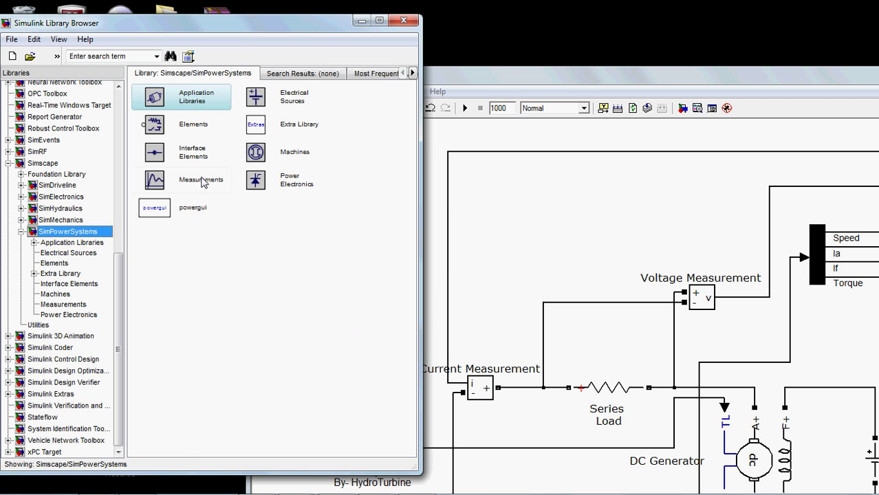
pyautogui.click(167, 215)
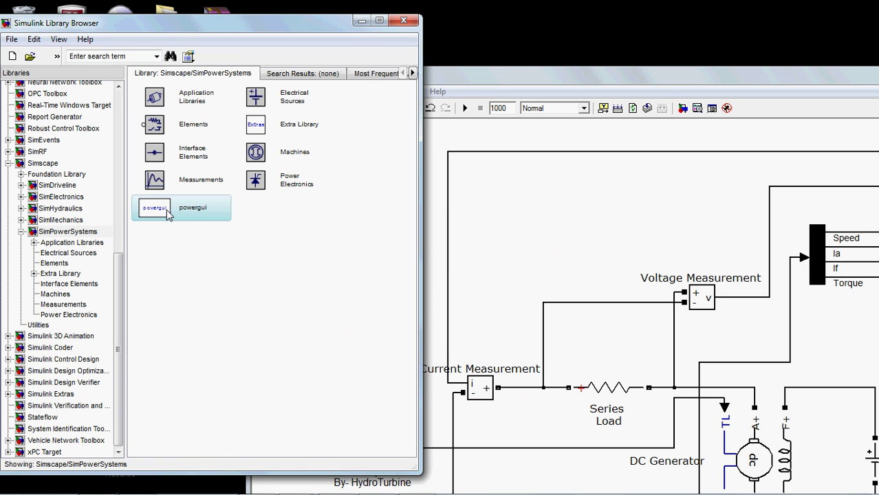
pyautogui.moveTo(167, 214); pyautogui.dragTo(316, 189)
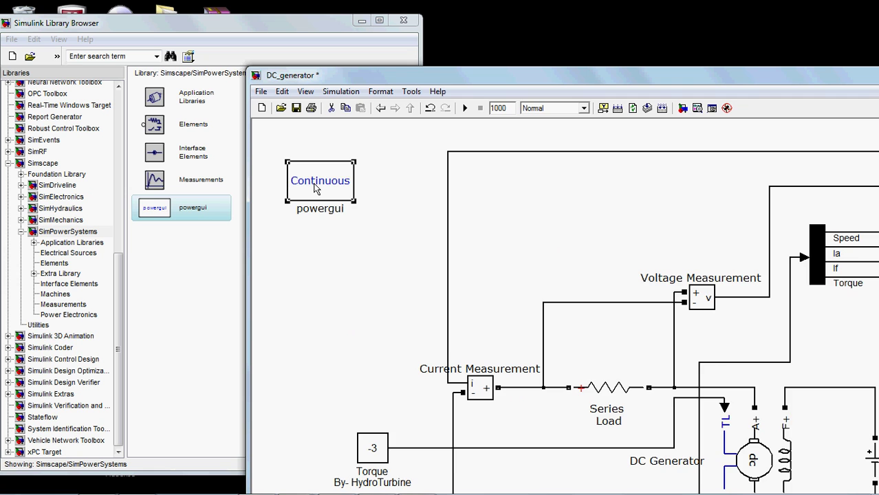
pyautogui.scroll(1, 316, 188)
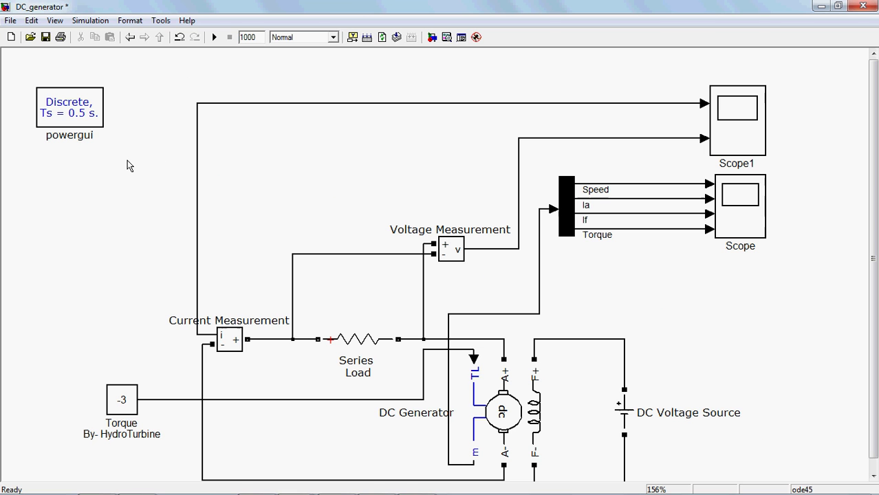
# Step: Run the simulation and autoscale Scope1, whose two curves settle near 4 and 25
pyautogui.click(214, 38)
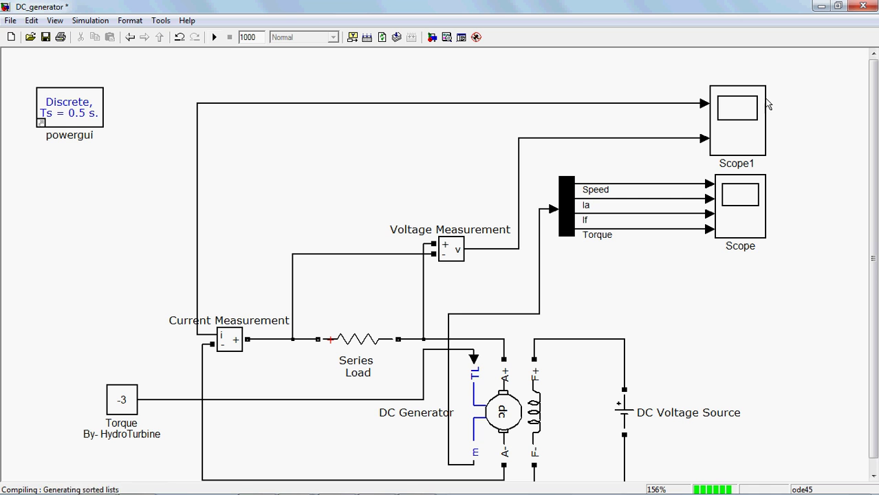
pyautogui.click(748, 121)
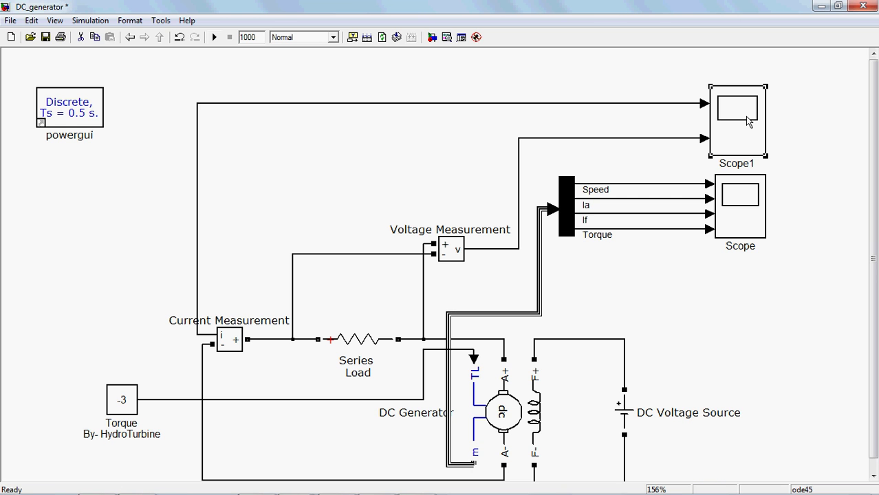
pyautogui.doubleClick(745, 116)
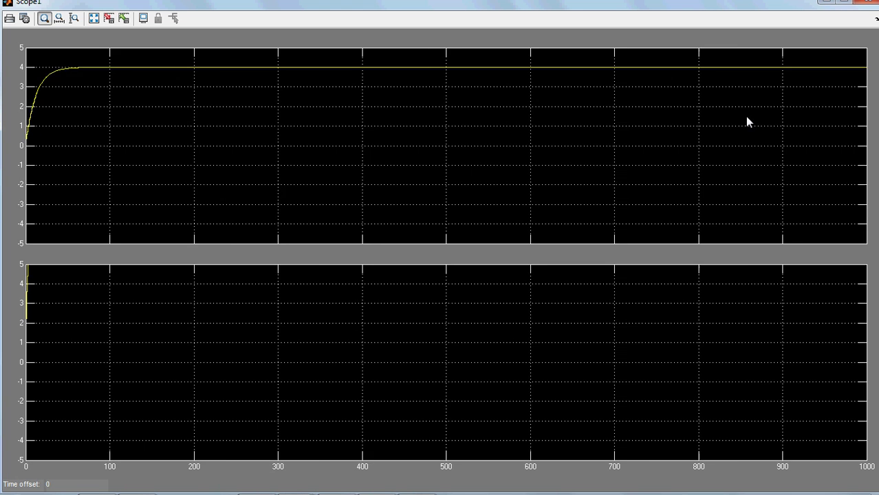
pyautogui.click(94, 19)
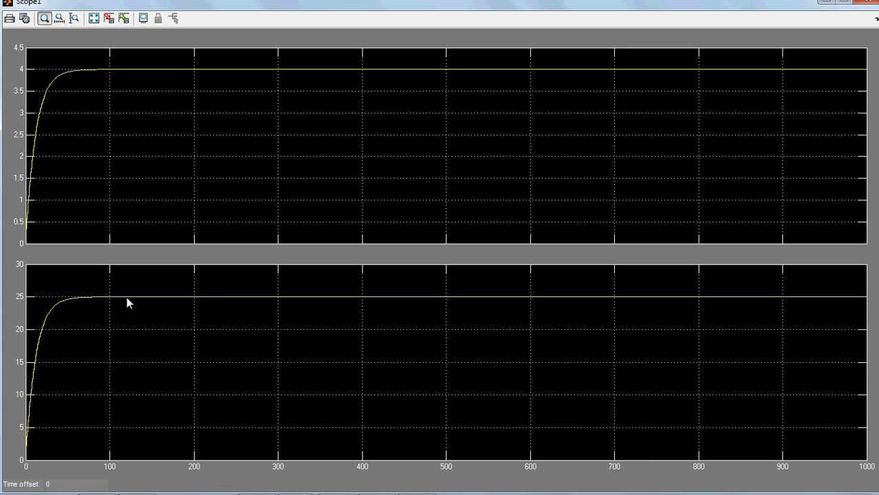
pyautogui.click(867, 3)
pyautogui.doubleClick(731, 195)
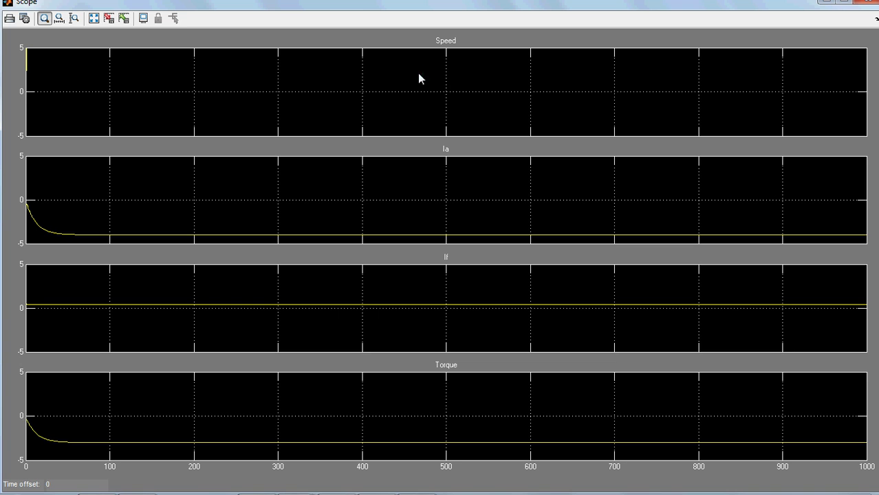
# Step: Autoscale the Scope, zoom into Ia, If and Torque details, and restore the 0–1000 s view
pyautogui.click(94, 19)
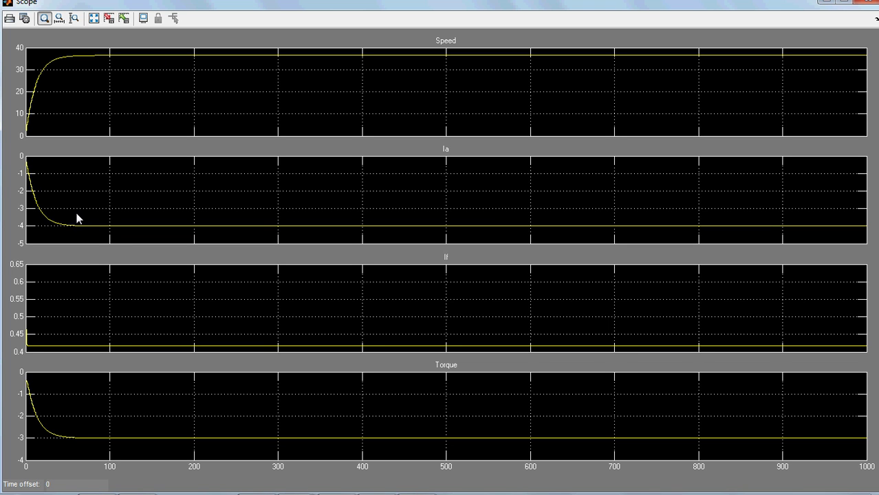
pyautogui.moveTo(76, 218); pyautogui.dragTo(108, 240)
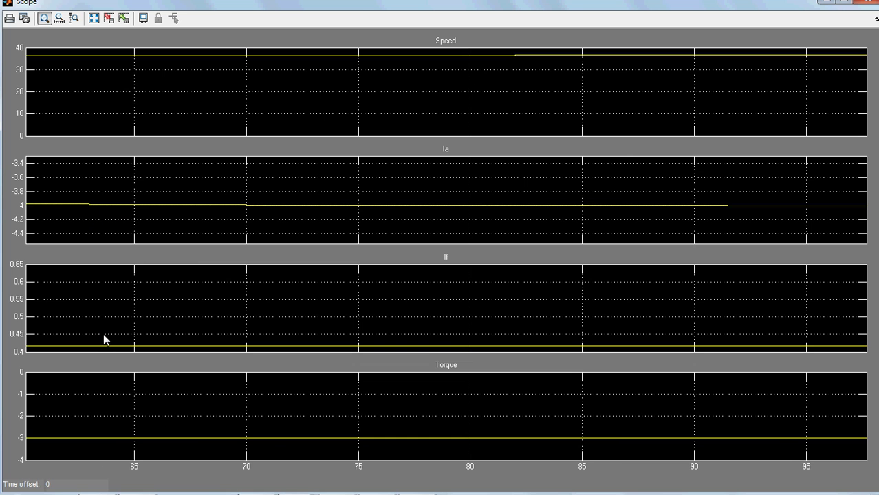
pyautogui.moveTo(103, 332); pyautogui.dragTo(120, 363)
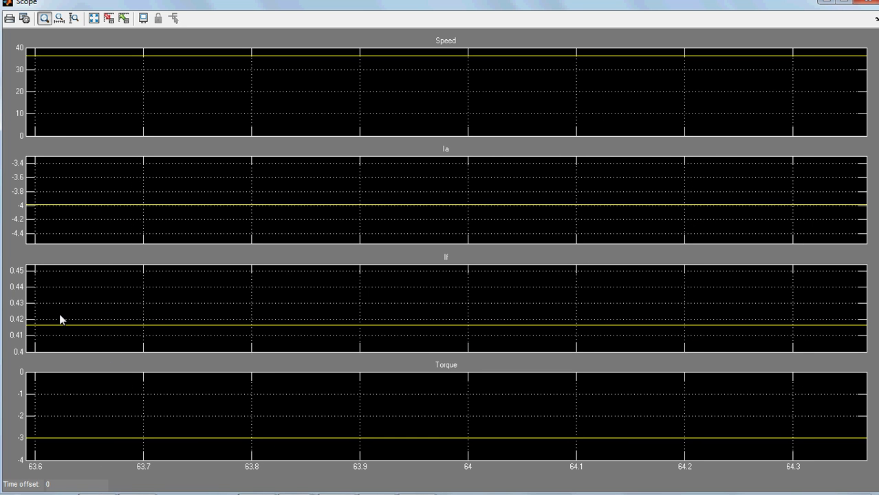
pyautogui.moveTo(59, 313); pyautogui.dragTo(79, 330)
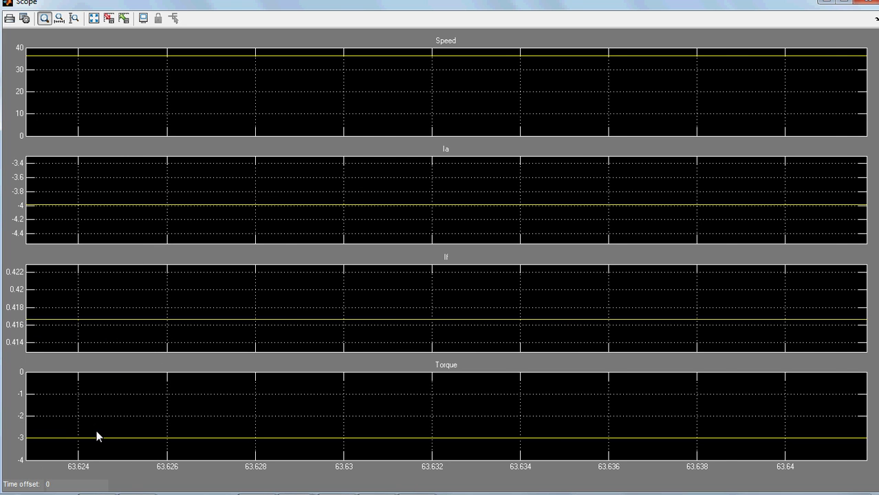
pyautogui.doubleClick(55, 421)
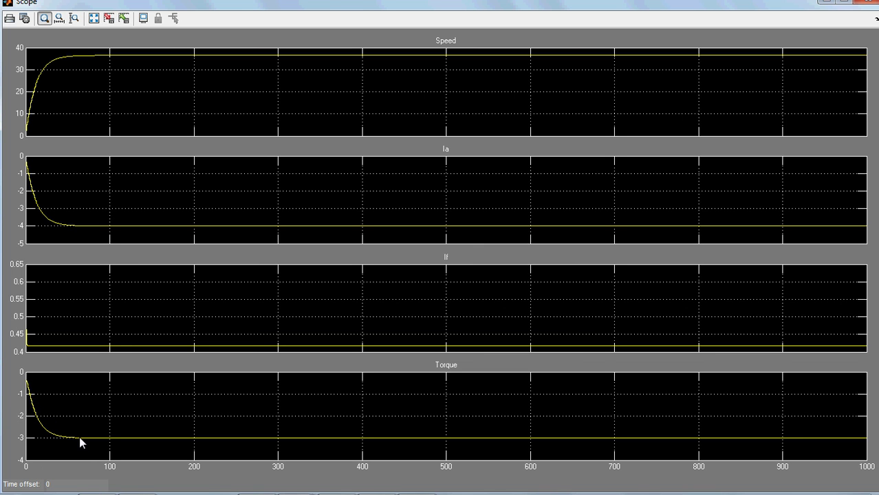
pyautogui.moveTo(70, 427); pyautogui.dragTo(91, 448)
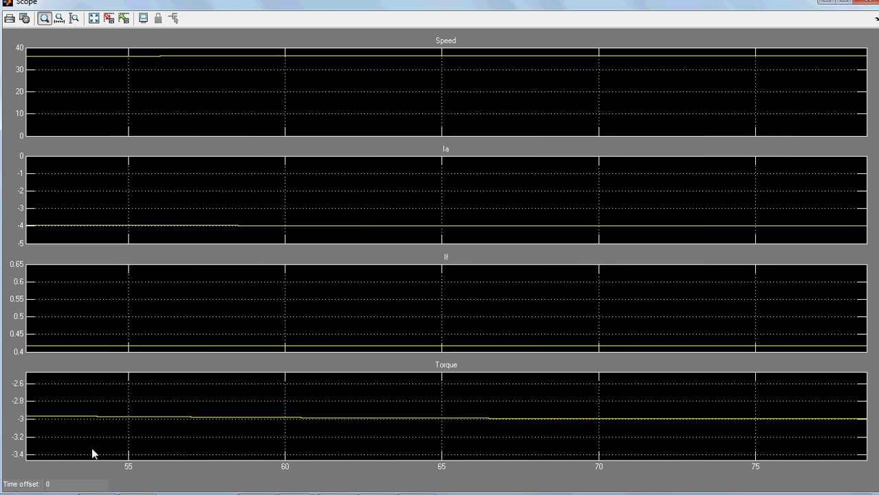
pyautogui.doubleClick(182, 426)
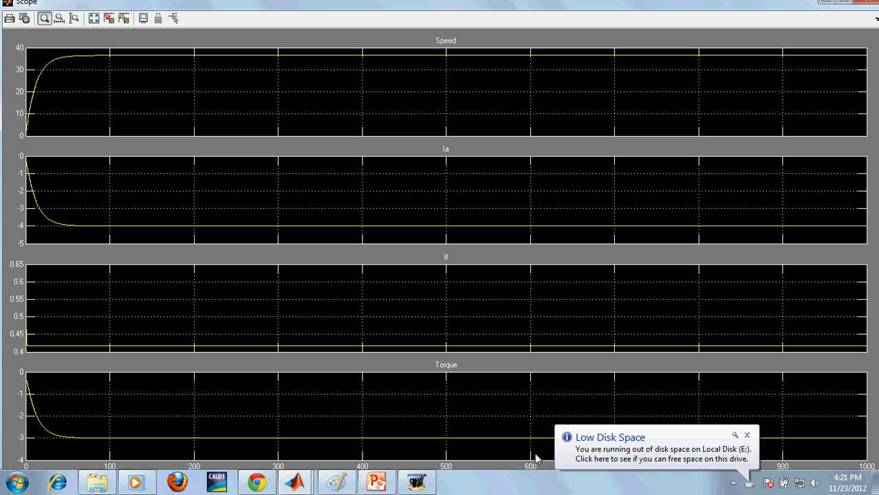
# Step: Close the Scope window and dismiss the Low Disk Space notification
pyautogui.click(747, 435)
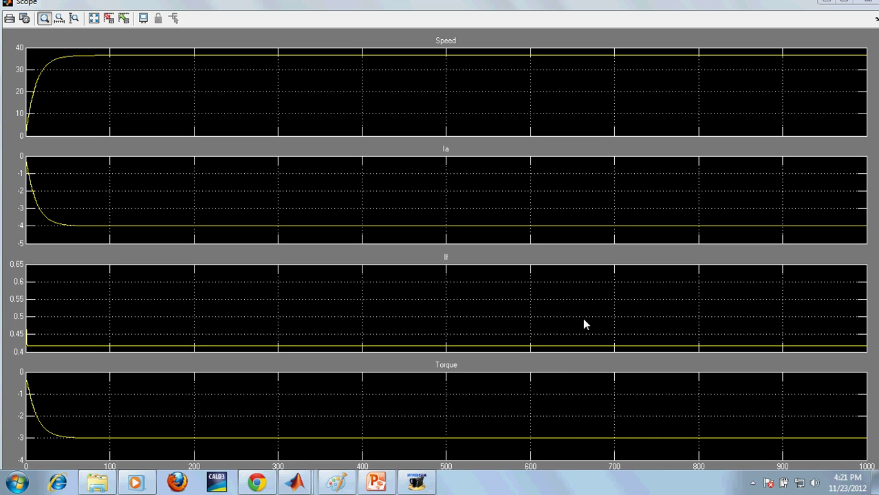
pyautogui.click(862, 2)
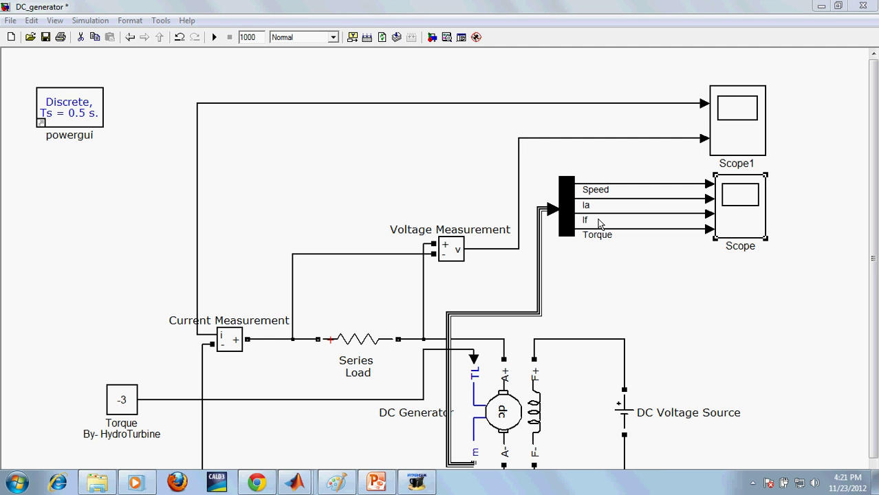
pyautogui.click(619, 281)
pyautogui.scroll(-1, 619, 281)
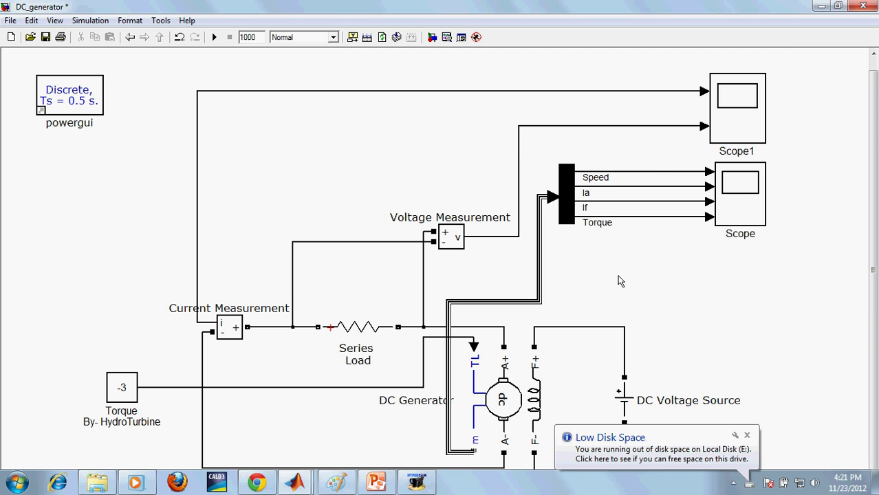
pyautogui.click(747, 436)
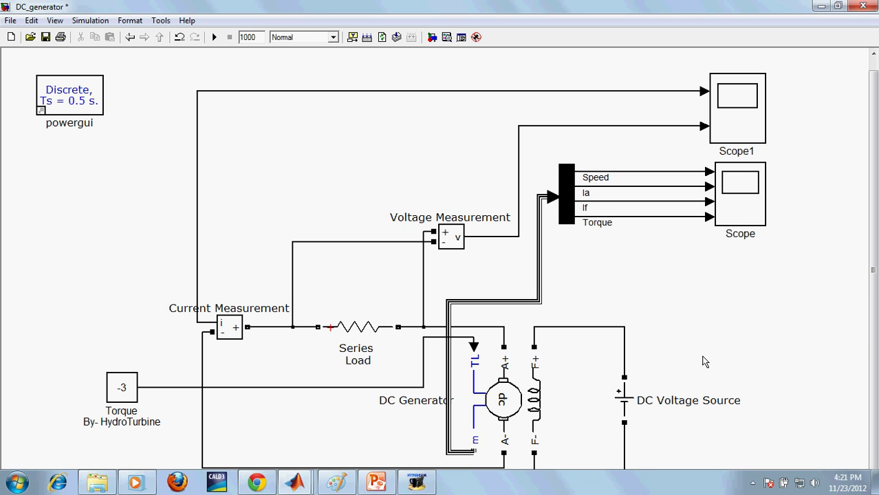